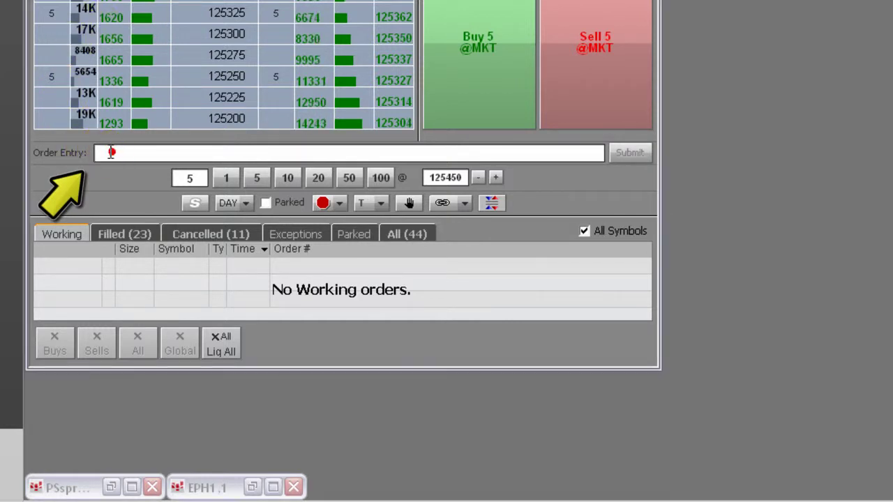
- Submit a 5-lot EPH1 sell limit at 125550 from the 125550 ladder cell
{"action": "left_click", "coordinate": [108, 151]}
{"action": "left_click", "coordinate": [183, 125]}
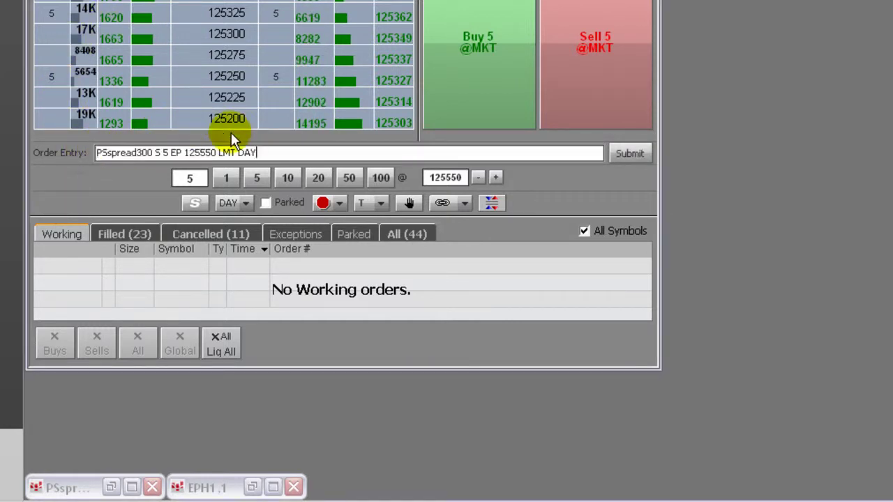
{"action": "key", "text": "Return"}
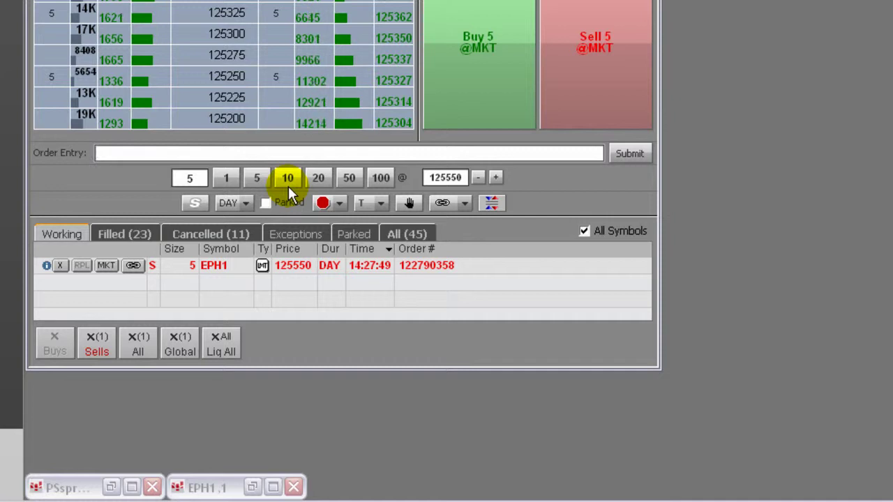
{"action": "left_click", "coordinate": [494, 178]}
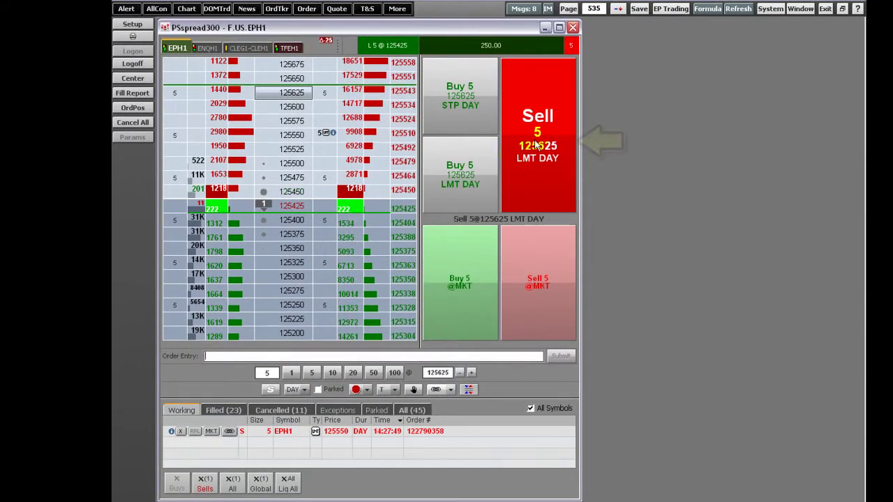
- Sell 5 EPH1 at 125625, then cancel the working sells at 125625 and 125550
{"action": "left_click", "coordinate": [536, 145]}
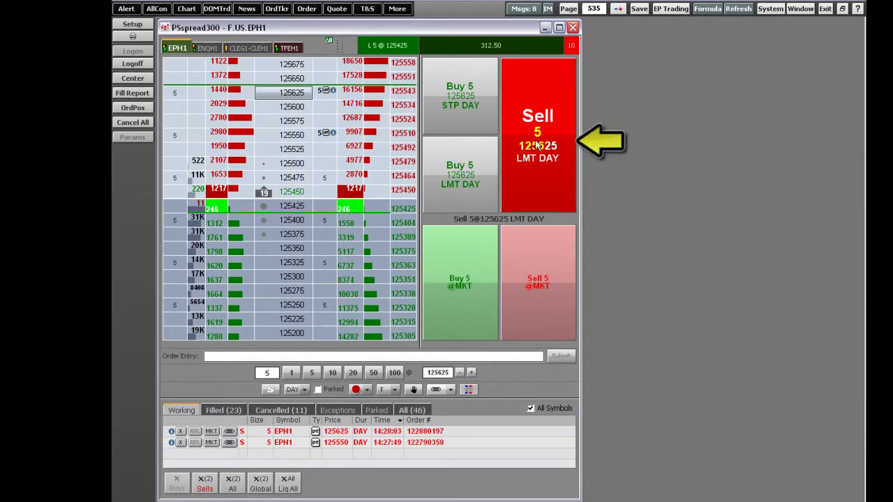
{"action": "left_click", "coordinate": [325, 91]}
{"action": "left_click", "coordinate": [326, 132]}
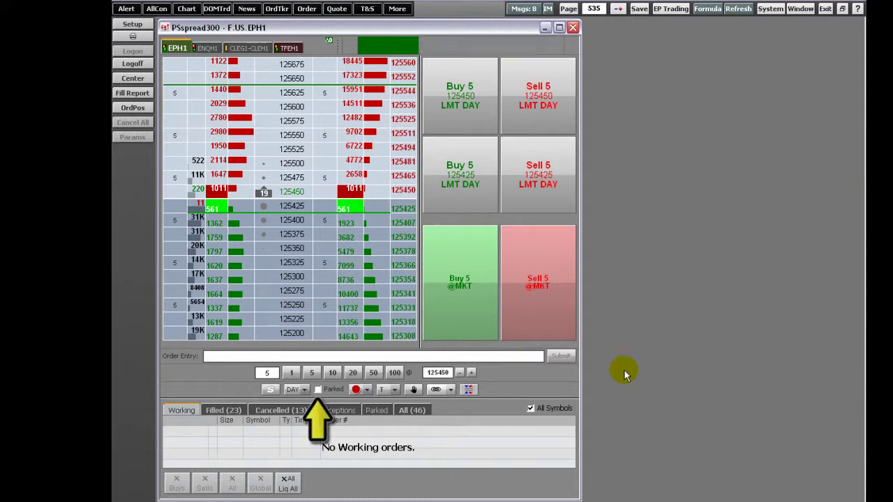
- Park a 5-lot EPH1 sell limit at 125550
{"action": "left_click", "coordinate": [329, 389]}
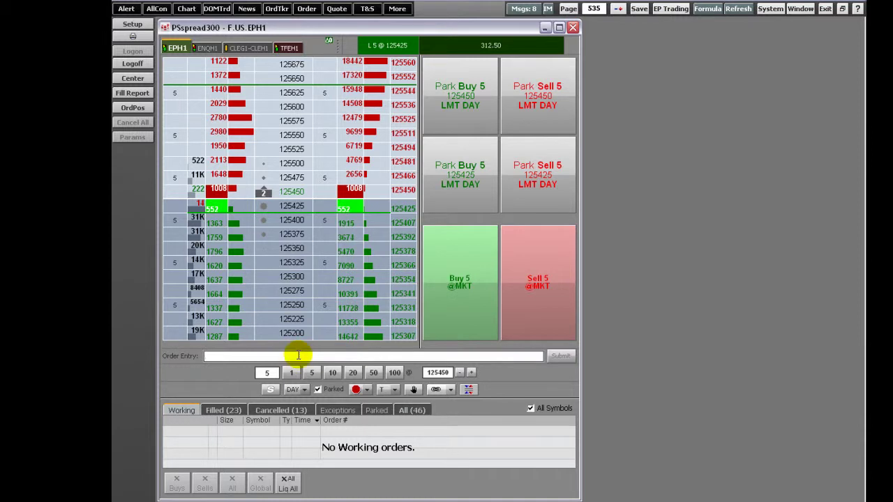
{"action": "type", "text": "PSspread300 S 5 EP 125550 LMT DAY"}
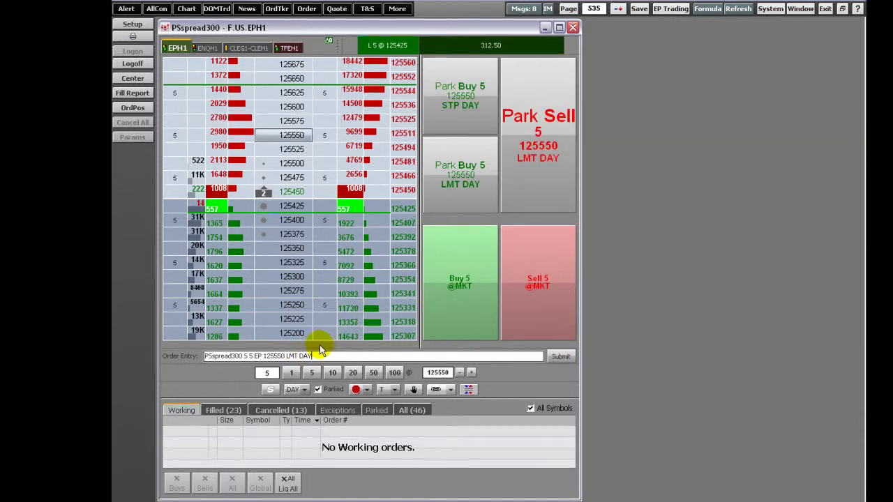
{"action": "key", "text": "Return"}
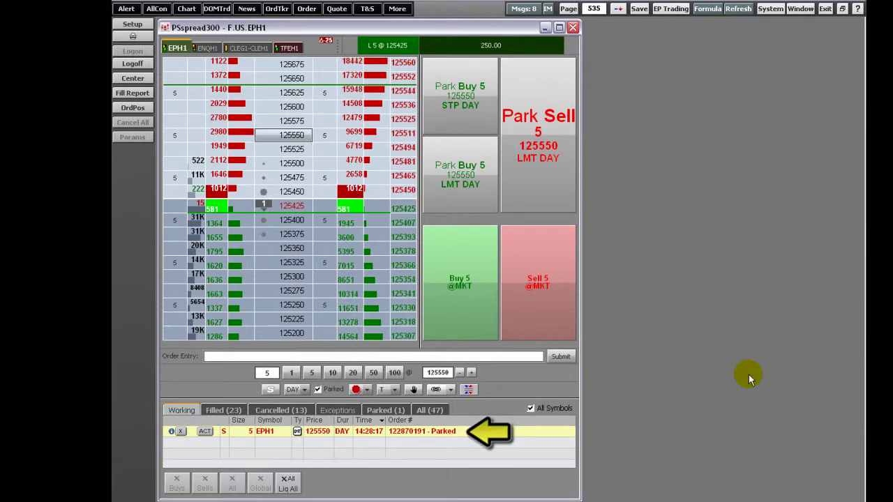
- Cancel the parked 125550 sell with parked mode off, and switch to the NGEG1 ladder
{"action": "left_click", "coordinate": [376, 412]}
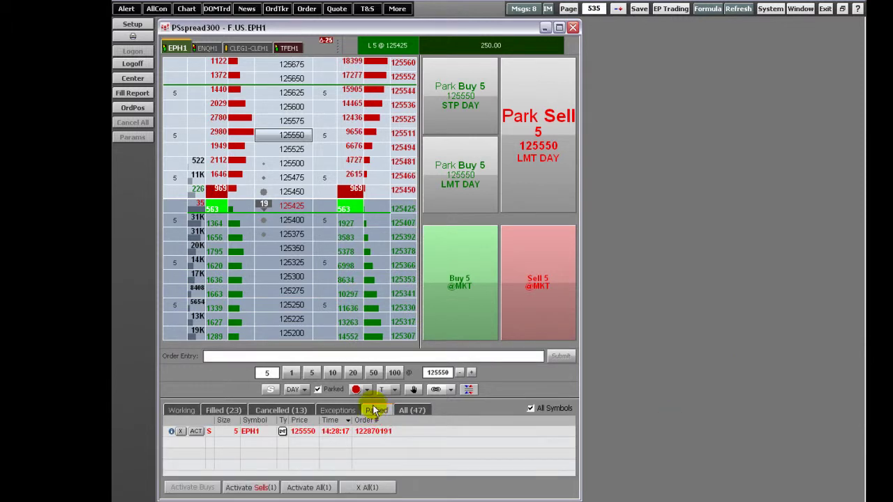
{"action": "left_click", "coordinate": [317, 389]}
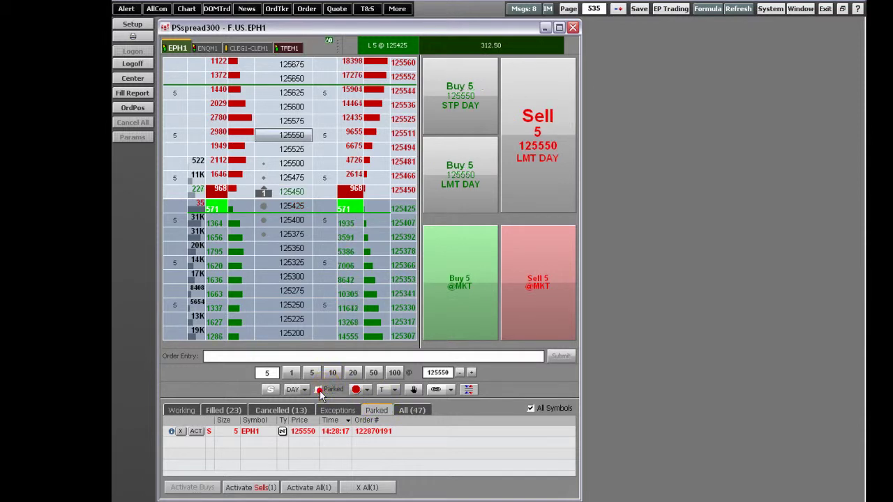
{"action": "left_click", "coordinate": [181, 430]}
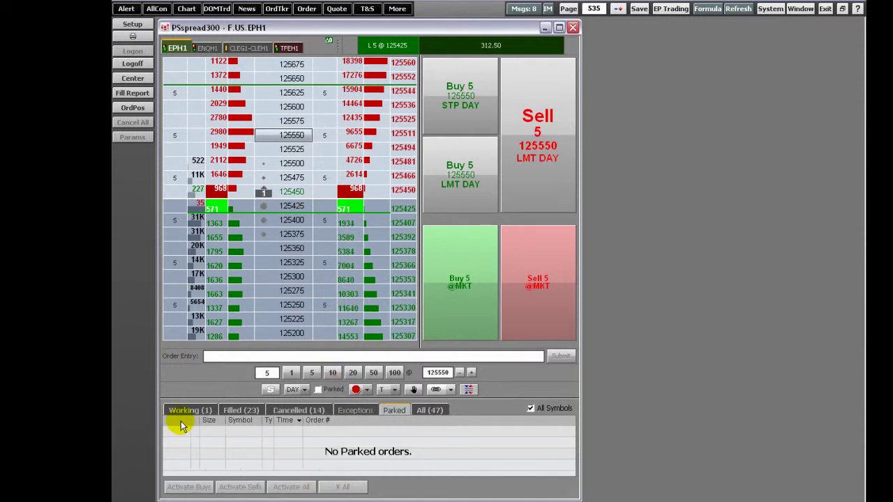
{"action": "left_click", "coordinate": [205, 47]}
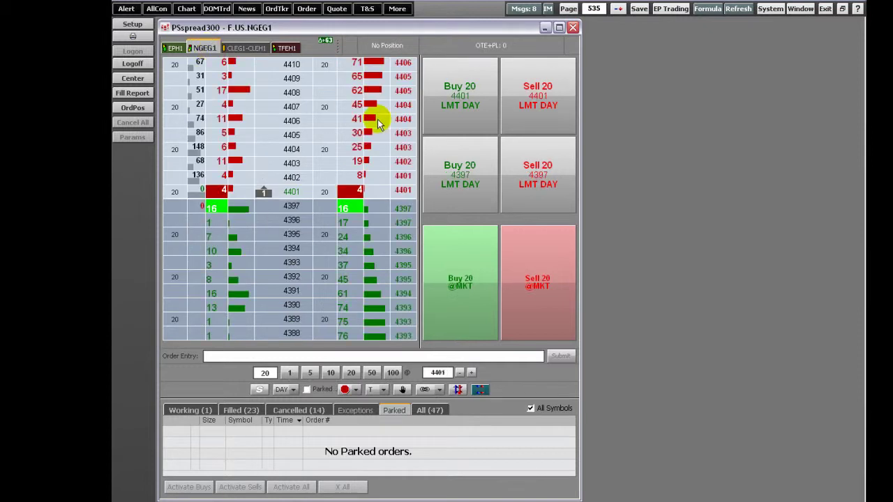
- Toggle the NGEG1 ladder to 5-point price steps and back, then return to EPH1
{"action": "left_click", "coordinate": [458, 390]}
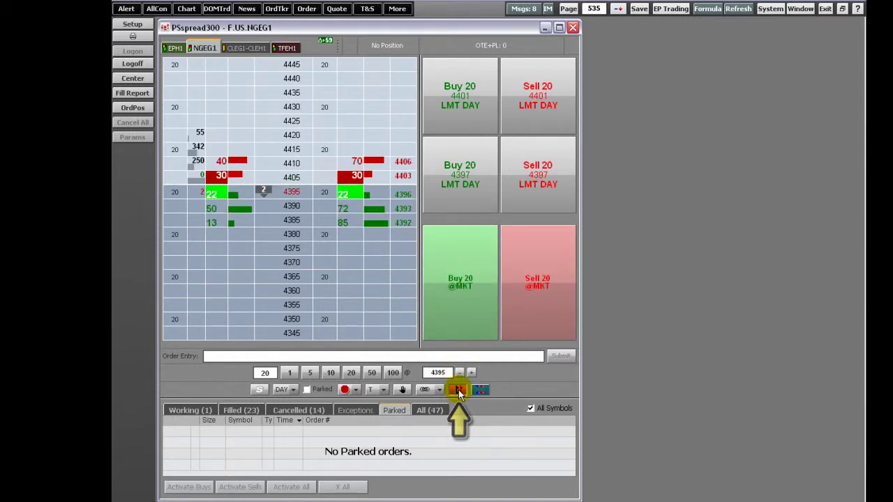
{"action": "left_click", "coordinate": [458, 390]}
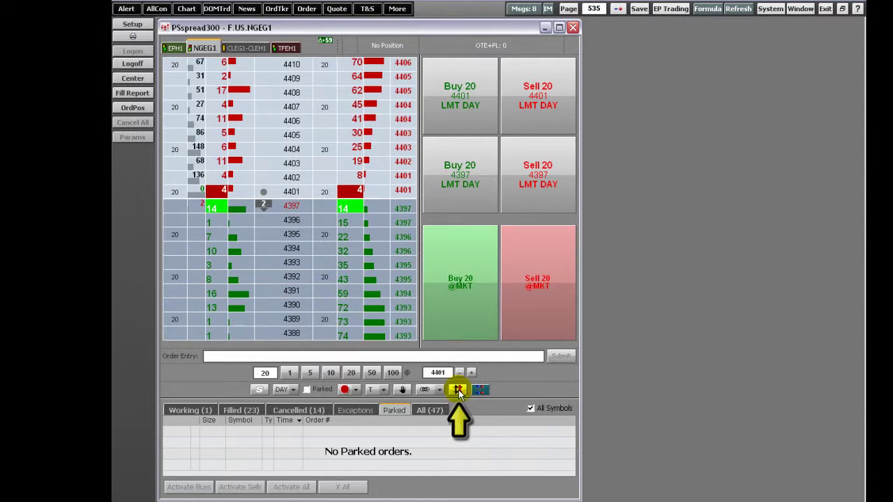
{"action": "left_click", "coordinate": [175, 47]}
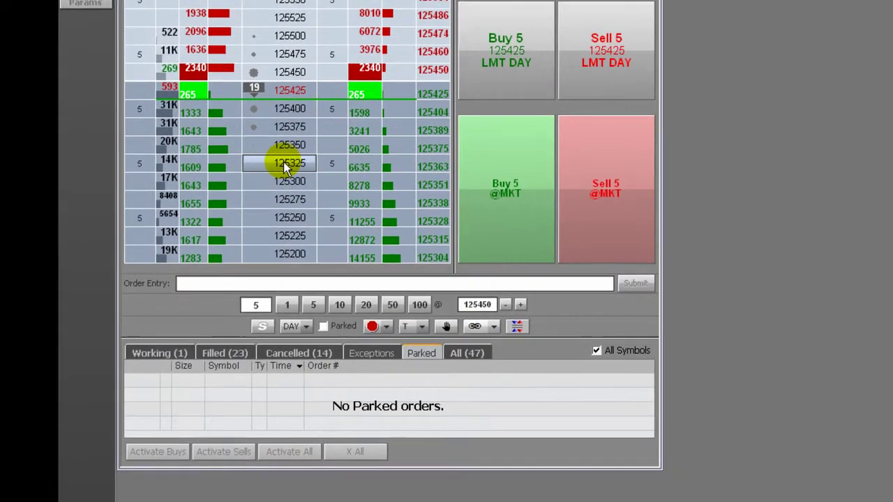
- Place 5-lot EPH1 buy limits at 125325 and 125250, with the Working list shown
{"action": "left_click", "coordinate": [284, 165]}
{"action": "left_click", "coordinate": [486, 44]}
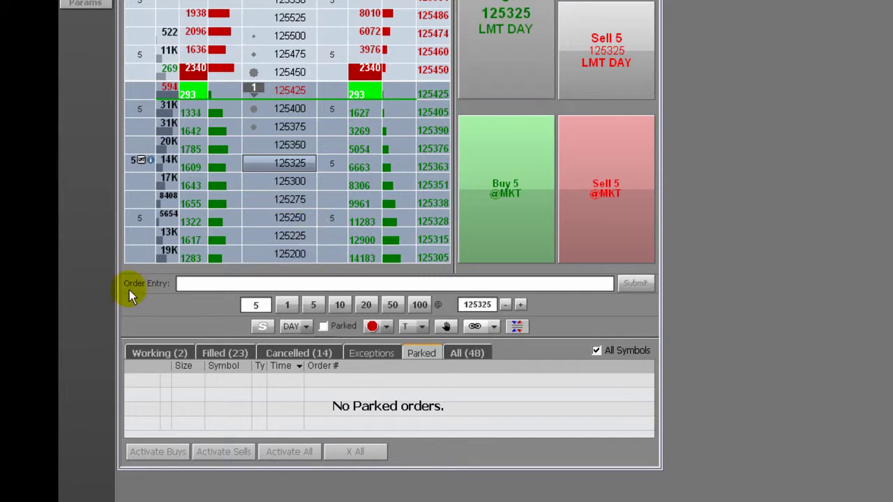
{"action": "left_click", "coordinate": [149, 354]}
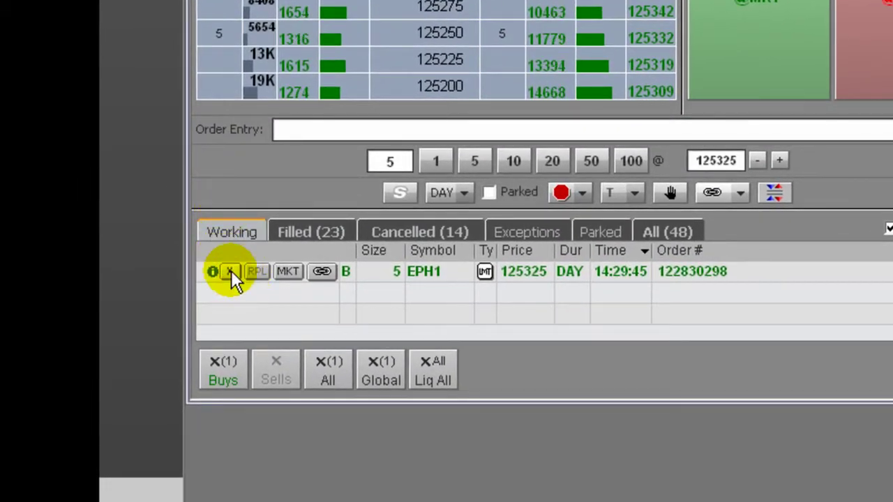
{"action": "mouse_move", "coordinate": [213, 272]}
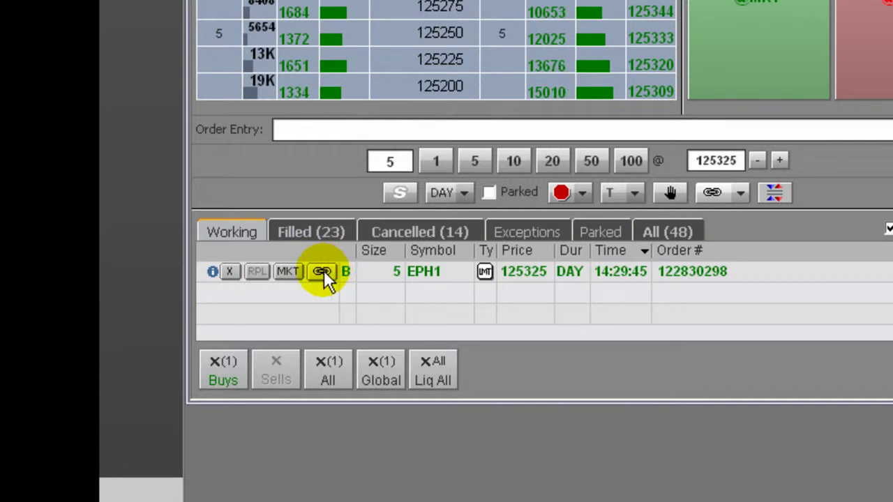
{"action": "left_click", "coordinate": [424, 32]}
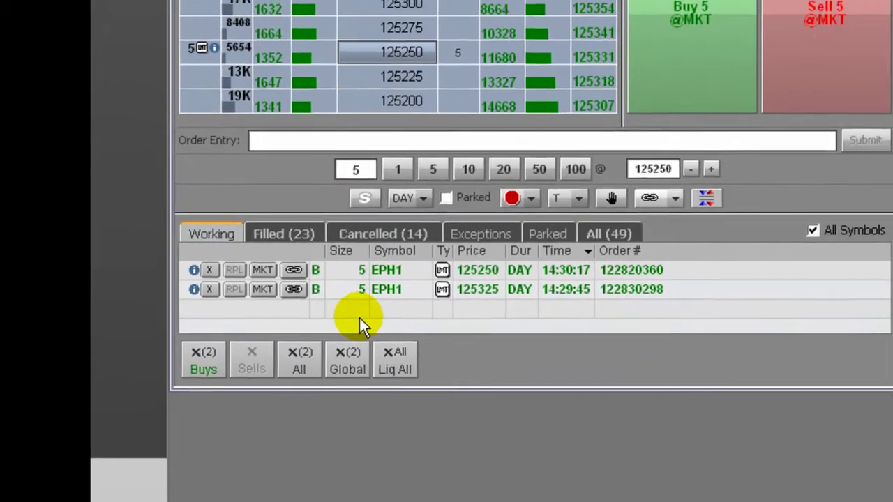
- Browse the Filled list, scrolling through it, then the Cancelled, Exceptions and Parked lists
{"action": "left_click", "coordinate": [271, 235]}
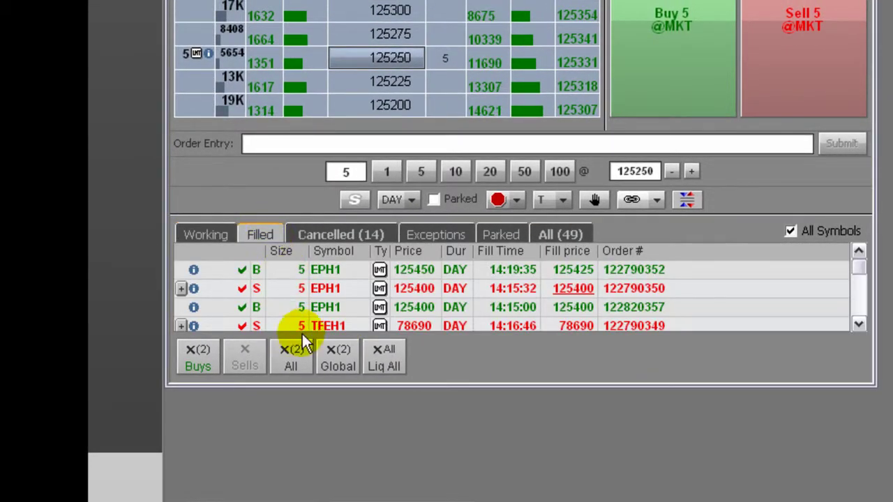
{"action": "left_click", "coordinate": [859, 324]}
{"action": "left_click_drag", "start_coordinate": [861, 302], "coordinate": [860, 253]}
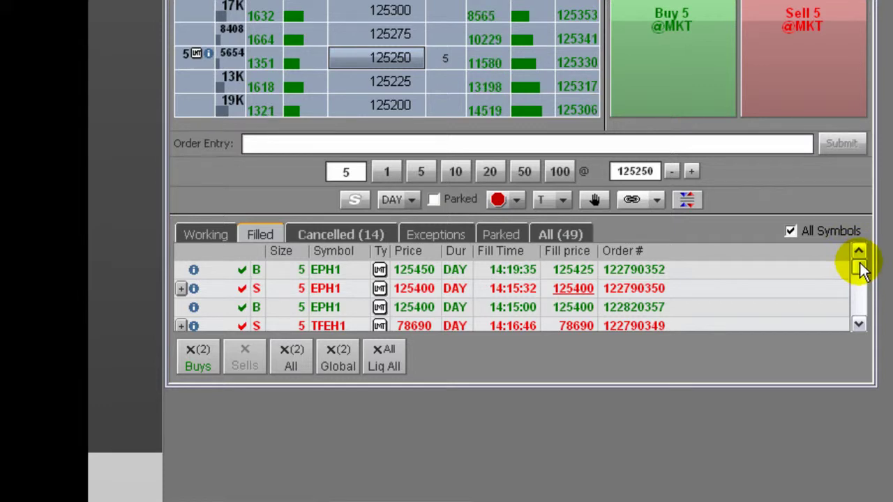
{"action": "left_click", "coordinate": [329, 234]}
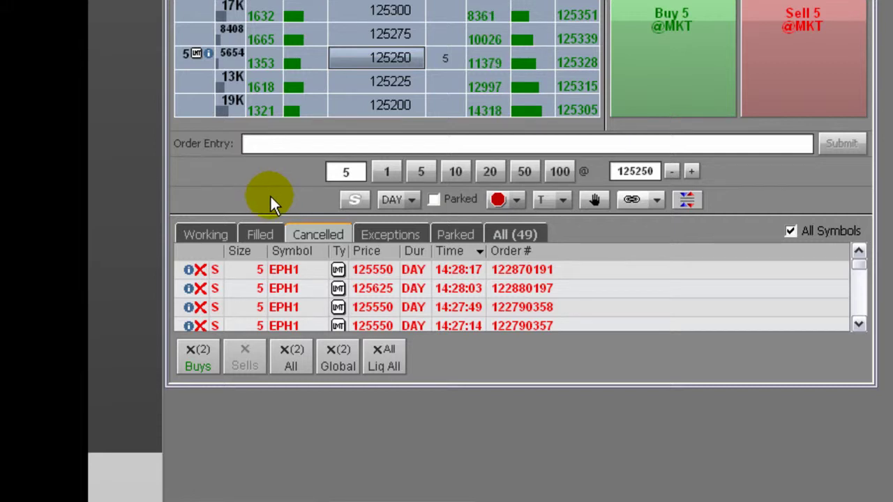
{"action": "left_click", "coordinate": [390, 237]}
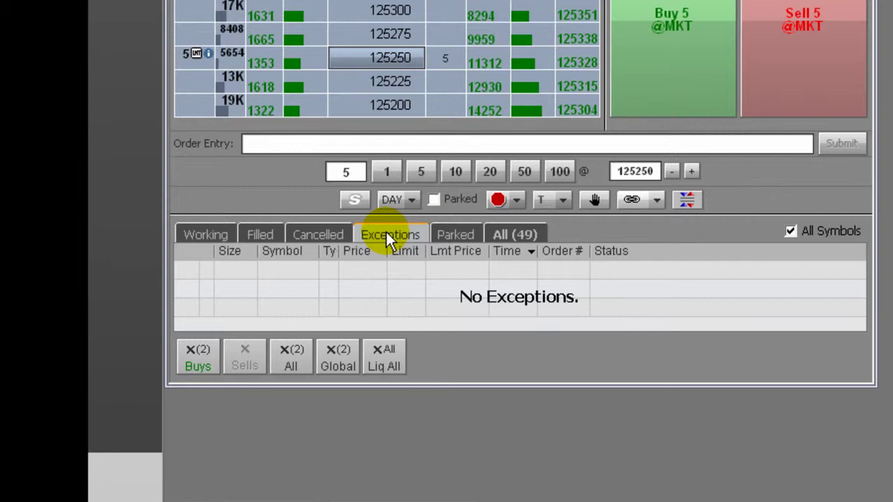
{"action": "left_click", "coordinate": [458, 235]}
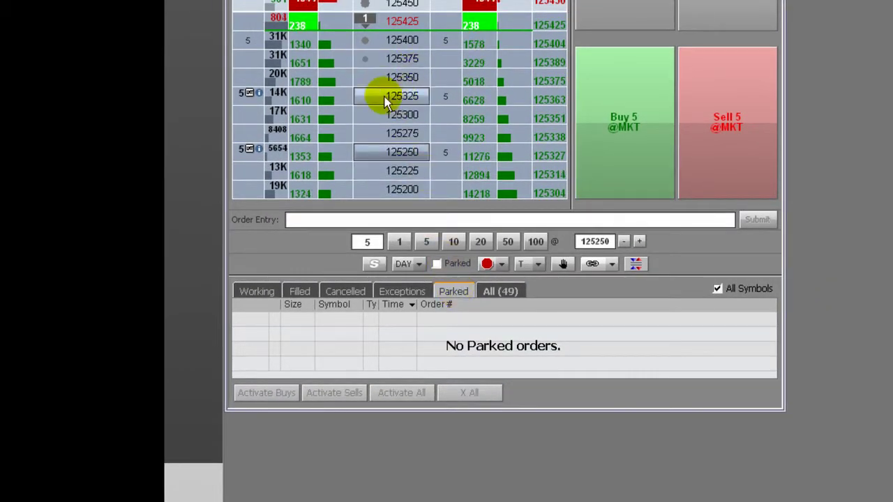
- Cancel the 125325 and 125250 buys, park and activate a 5-lot buy at 125275, list All
{"action": "left_click", "coordinate": [258, 95]}
{"action": "left_click", "coordinate": [254, 147]}
{"action": "left_click", "coordinate": [446, 266]}
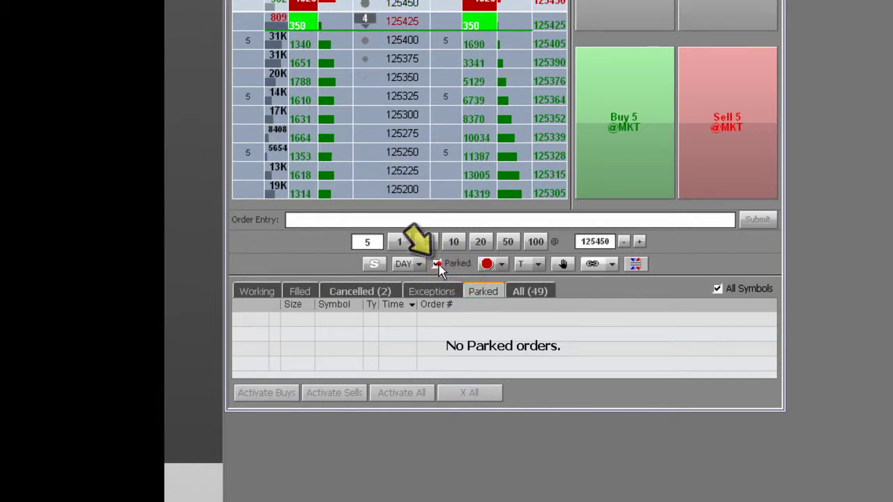
{"action": "left_click", "coordinate": [398, 136]}
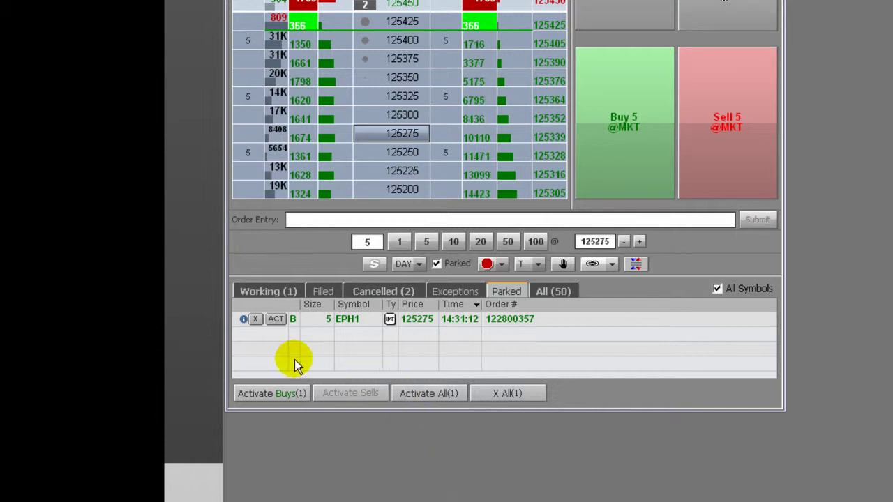
{"action": "left_click", "coordinate": [276, 320]}
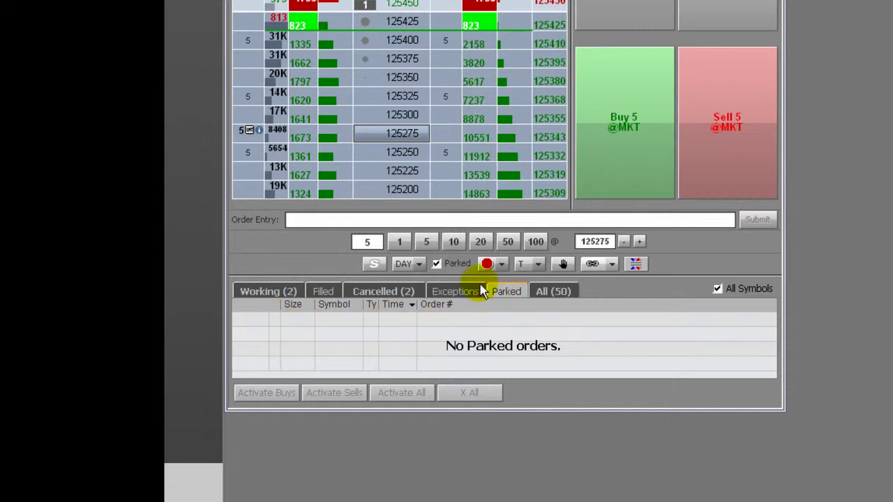
{"action": "left_click", "coordinate": [545, 293]}
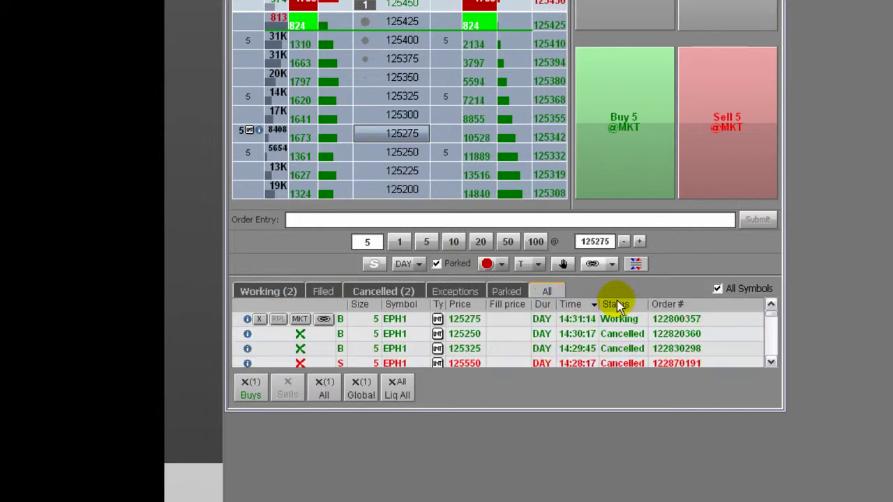